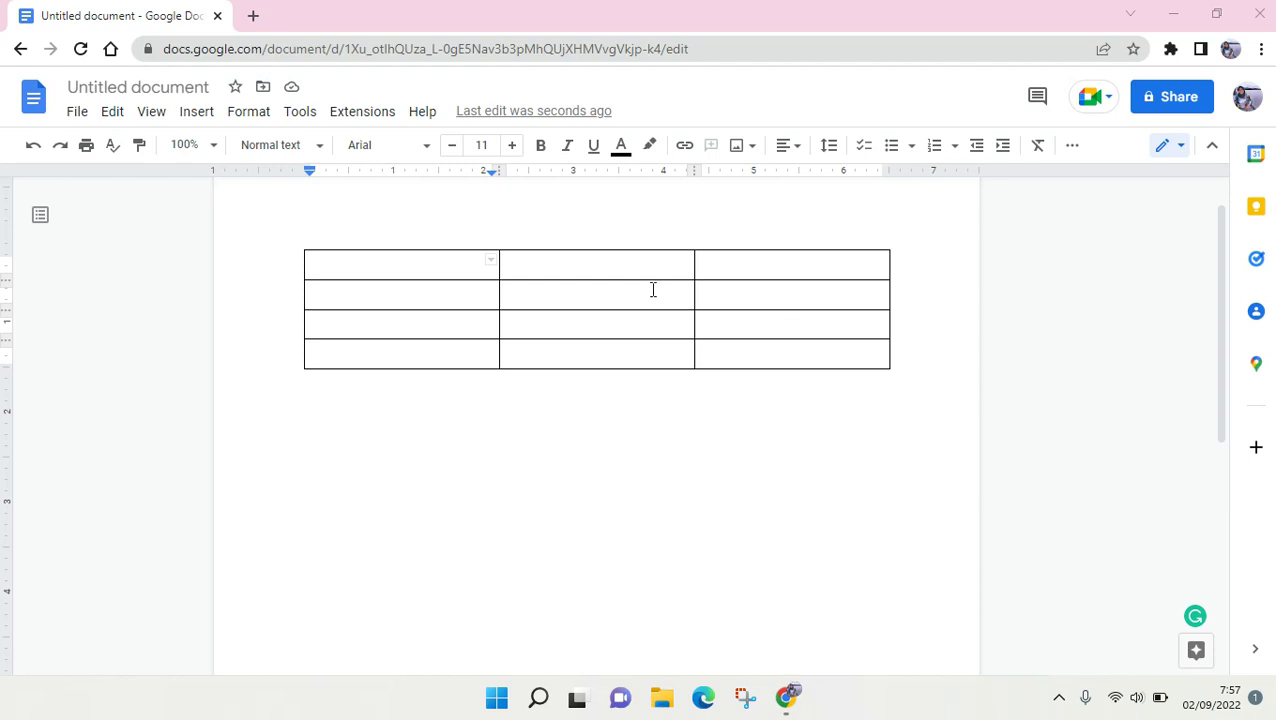
# Insert a horizontal line in the first cell of the table's top row.
pyautogui.moveTo(413, 324)
pyautogui.click(391, 271)
pyautogui.moveTo(382, 298)
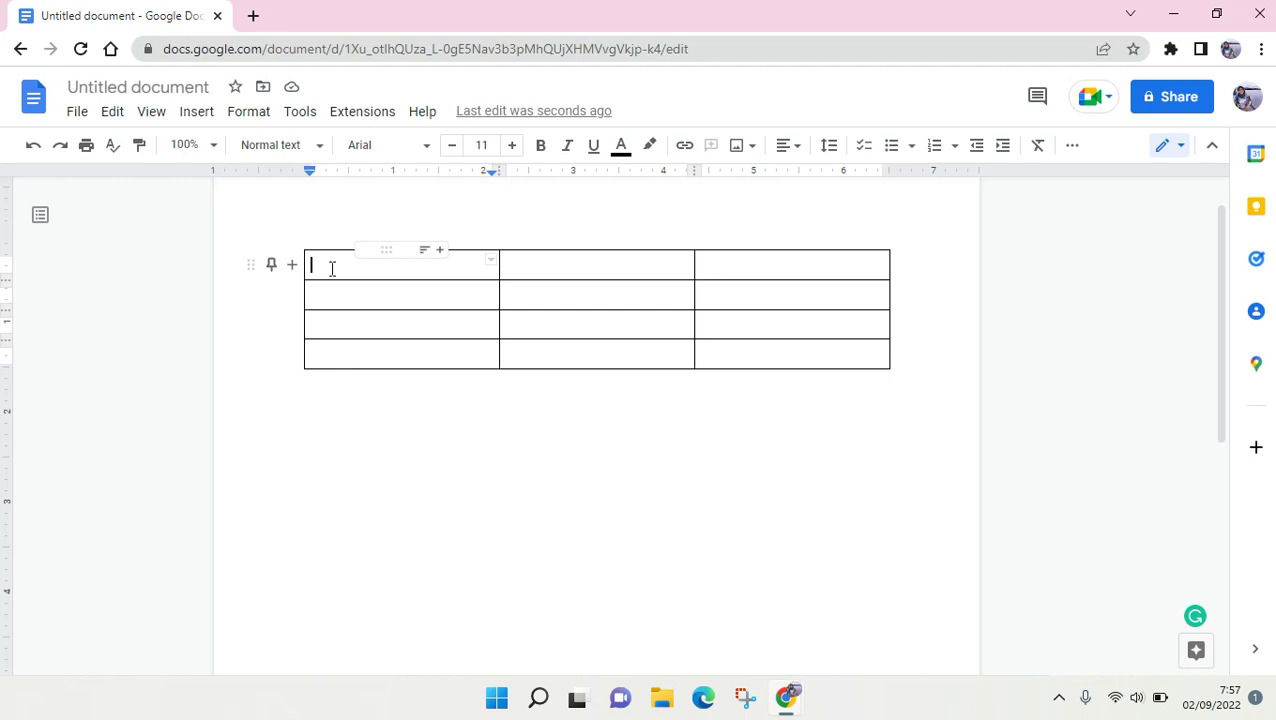
pyautogui.click(338, 294)
pyautogui.click(333, 266)
pyautogui.click(198, 119)
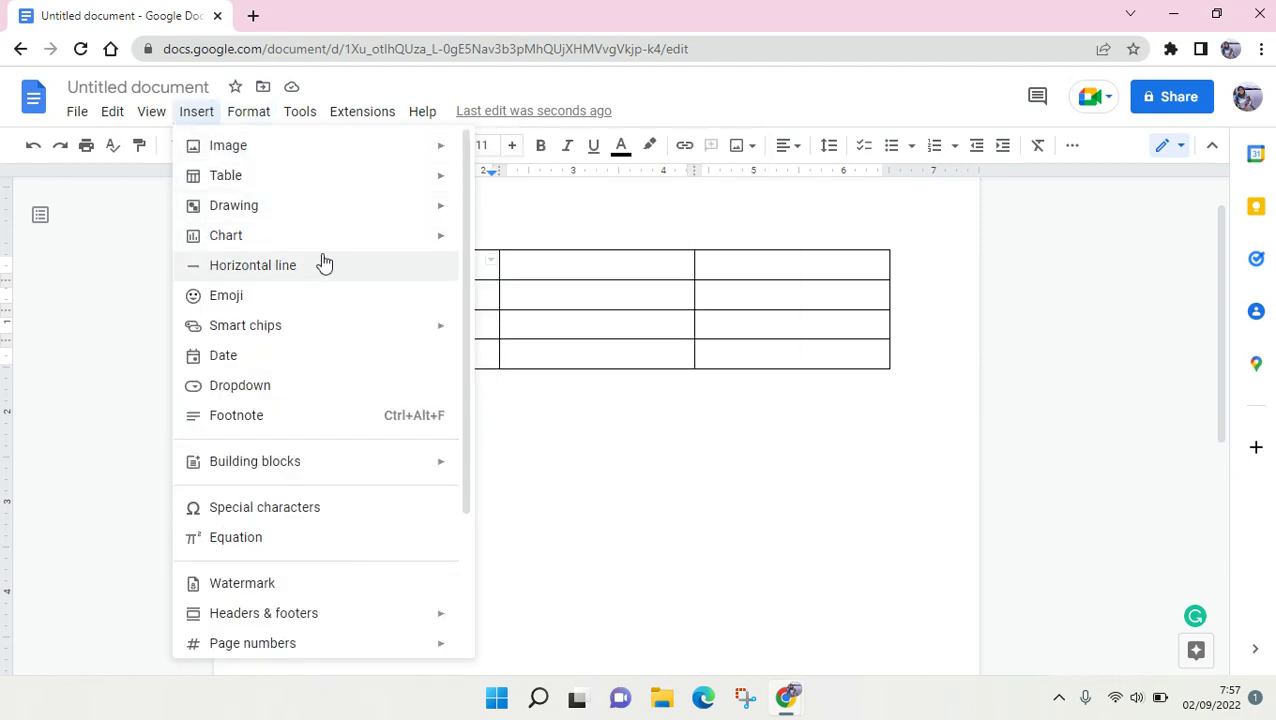
pyautogui.click(257, 267)
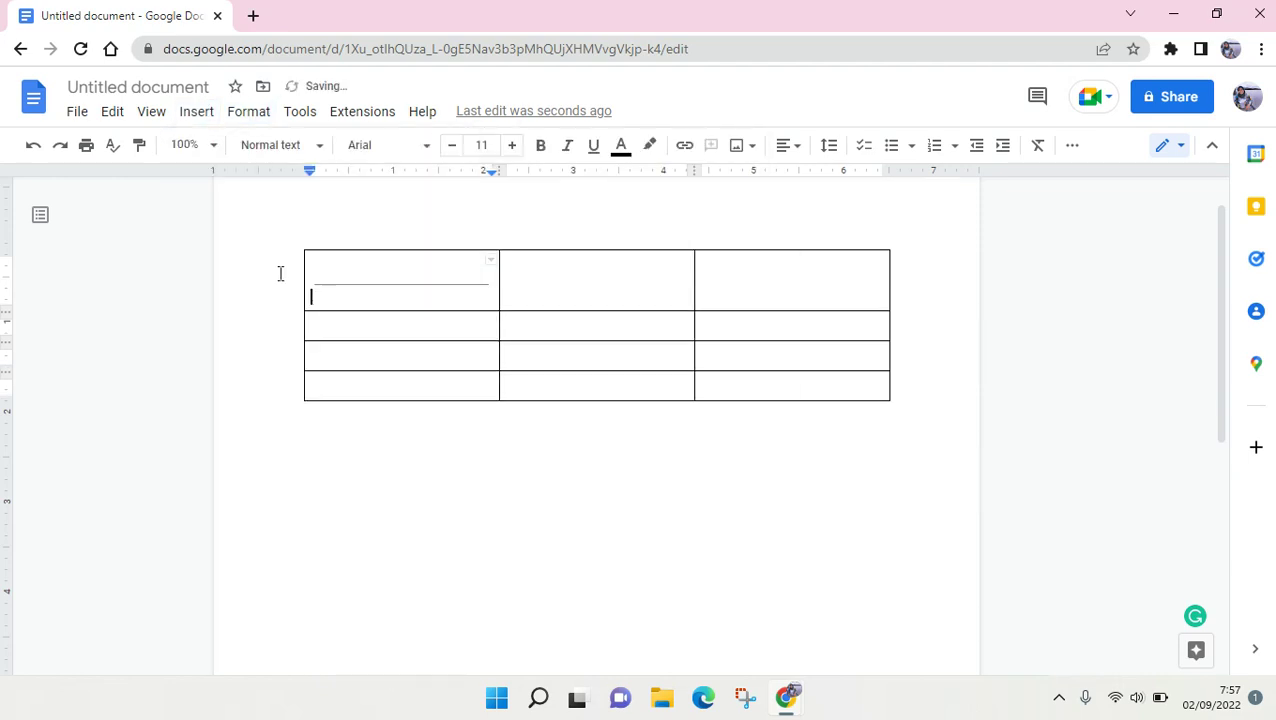
# Enter "Name" above and "Age" below the horizontal line in the first cell.
pyautogui.click(367, 285)
pyautogui.click(438, 290)
pyautogui.click(322, 272)
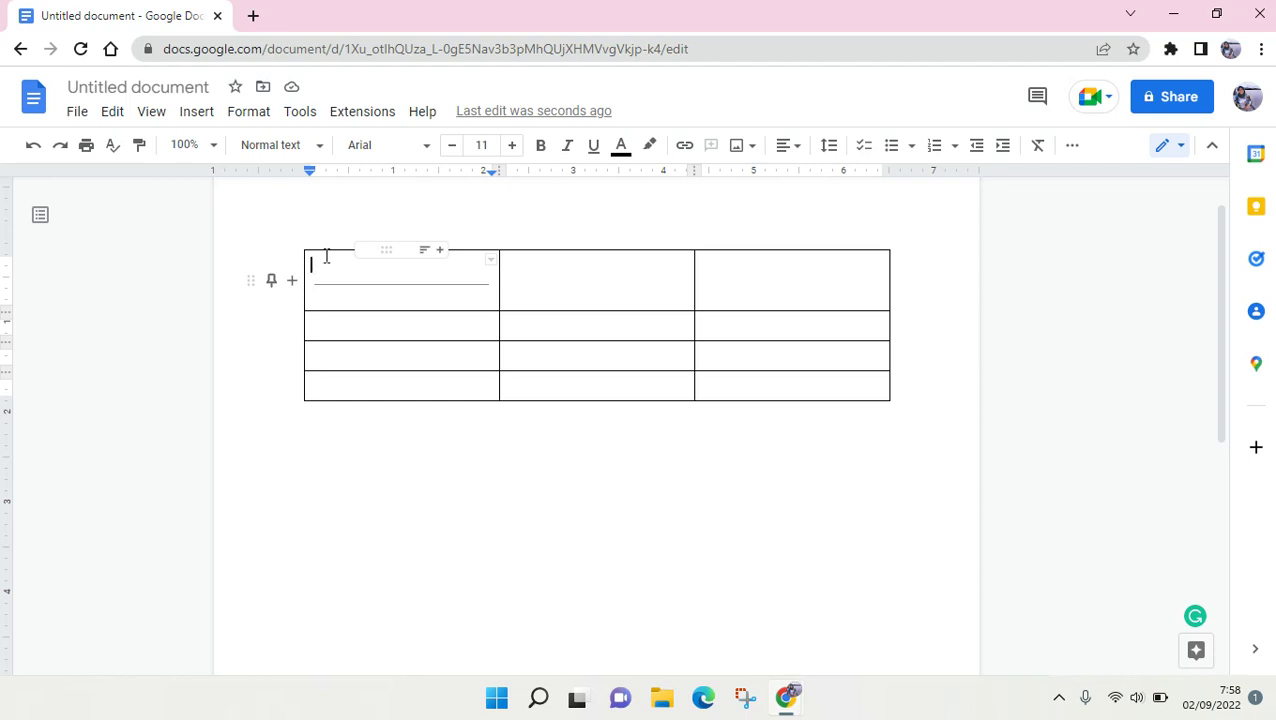
pyautogui.write('Name')
pyautogui.press('Return')
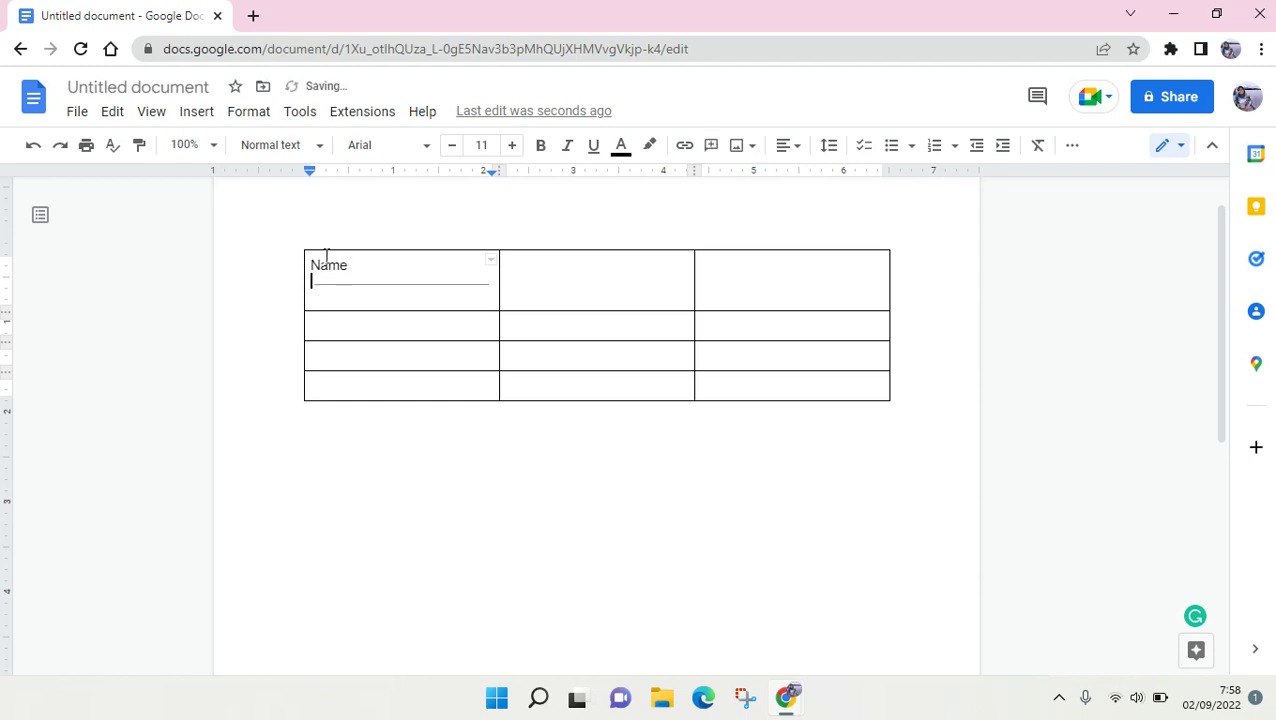
pyautogui.write('Age')
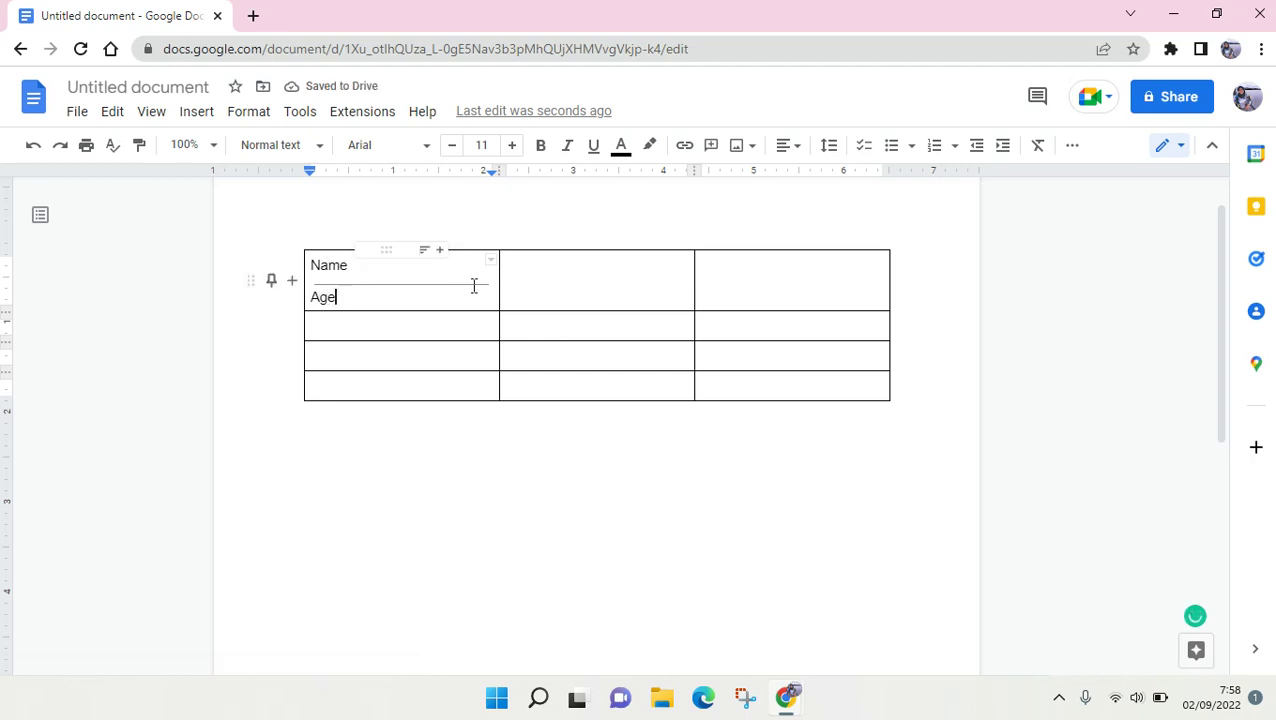
# Insert a new drawing with a straight vertical line about 1.8 in long into the middle cell of the top row.
pyautogui.click(543, 270)
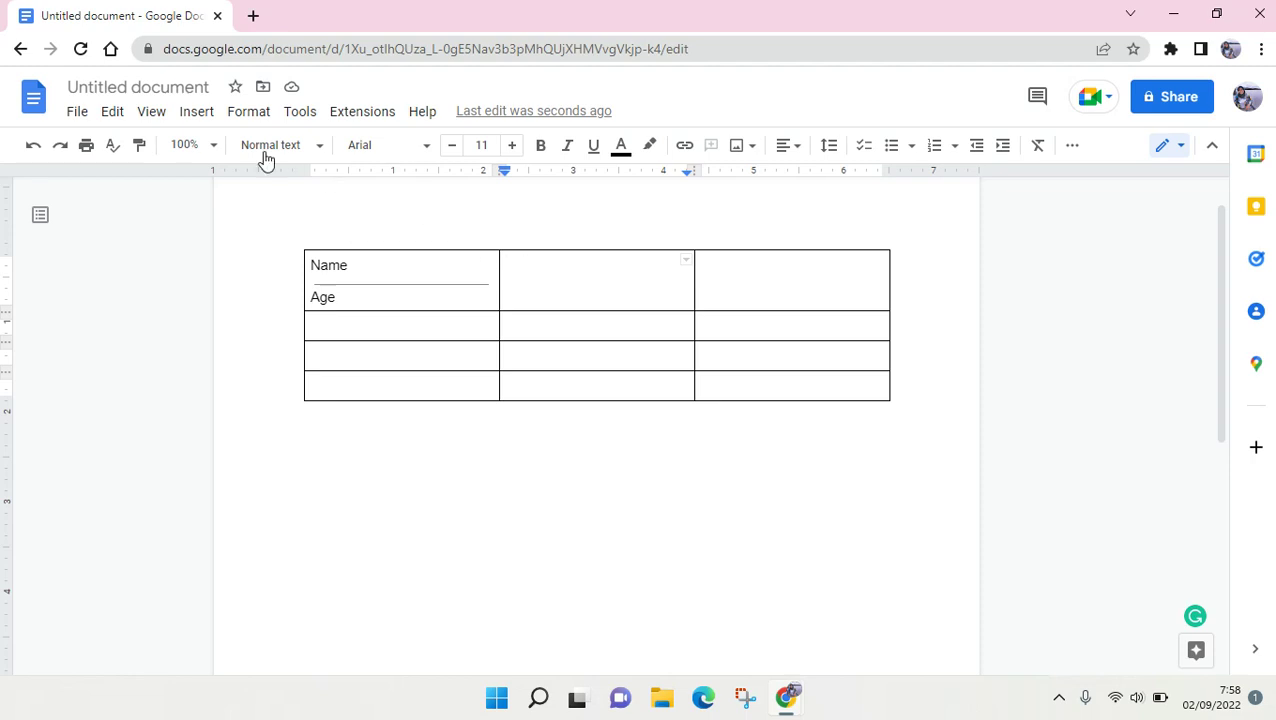
pyautogui.click(216, 118)
pyautogui.moveTo(241, 213)
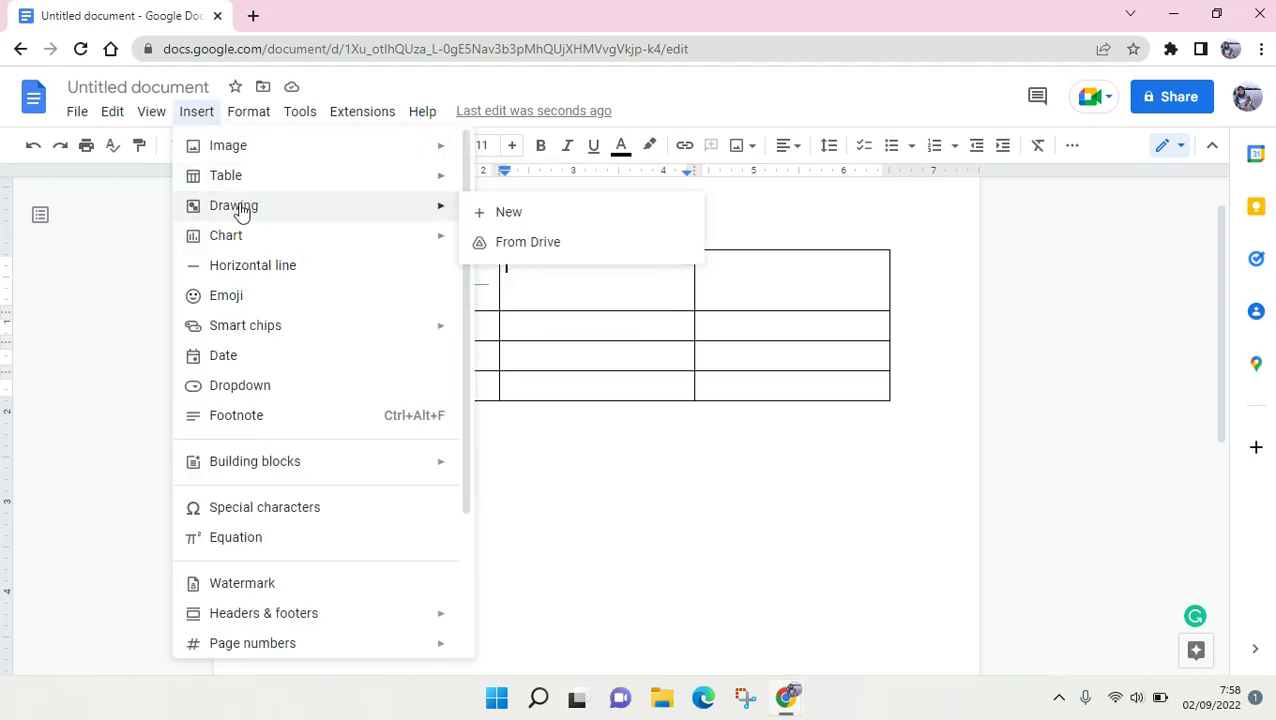
pyautogui.click(475, 212)
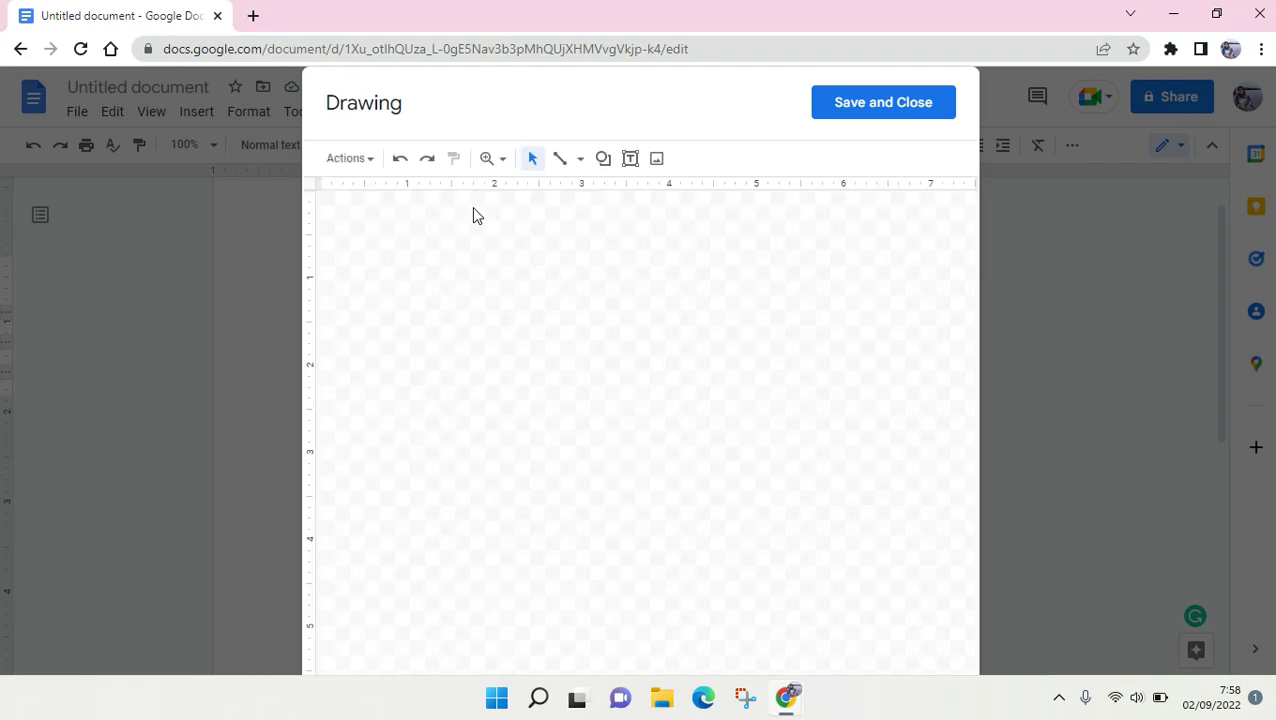
pyautogui.click(580, 160)
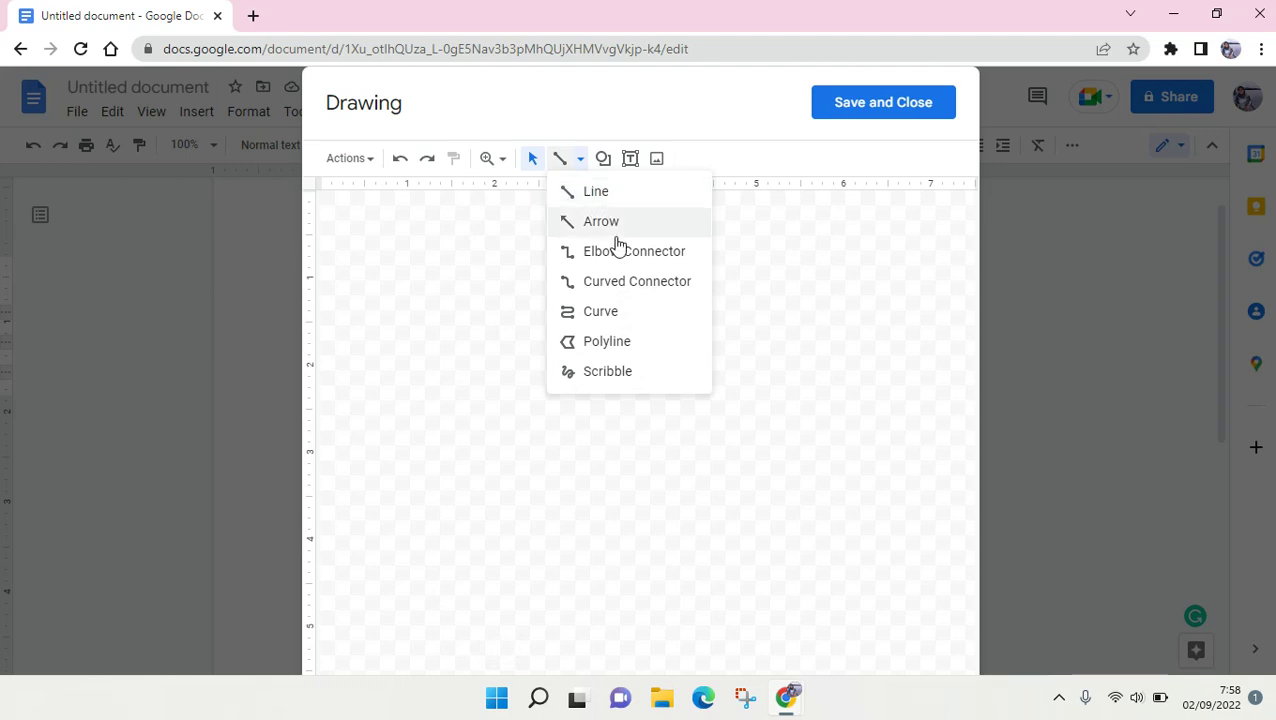
pyautogui.click(626, 200)
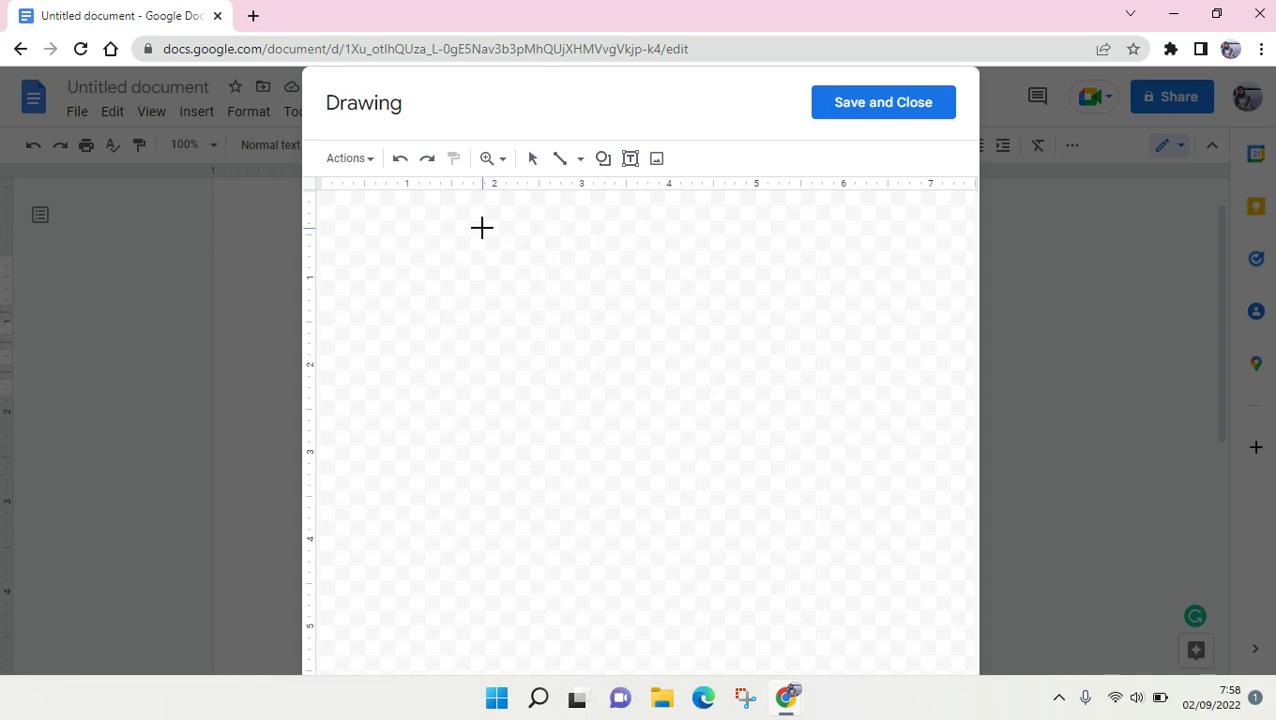
pyautogui.moveTo(482, 228); pyautogui.dragTo(482, 384)
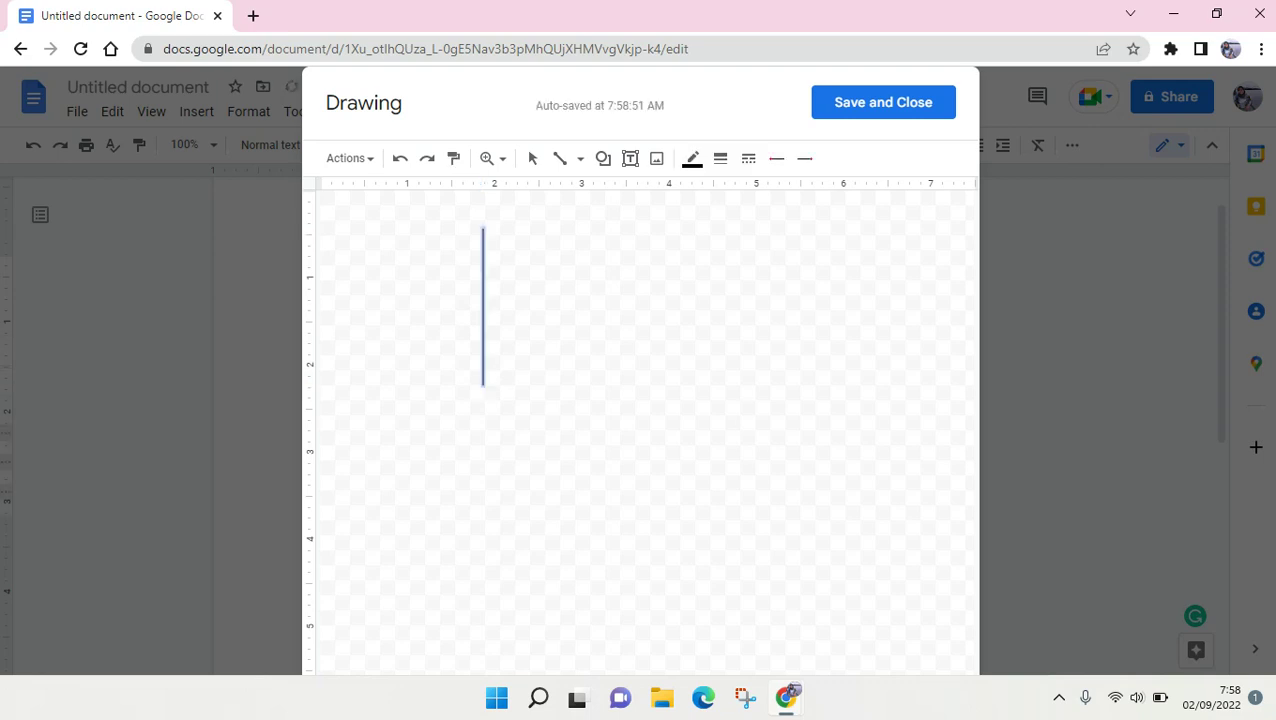
pyautogui.click(881, 118)
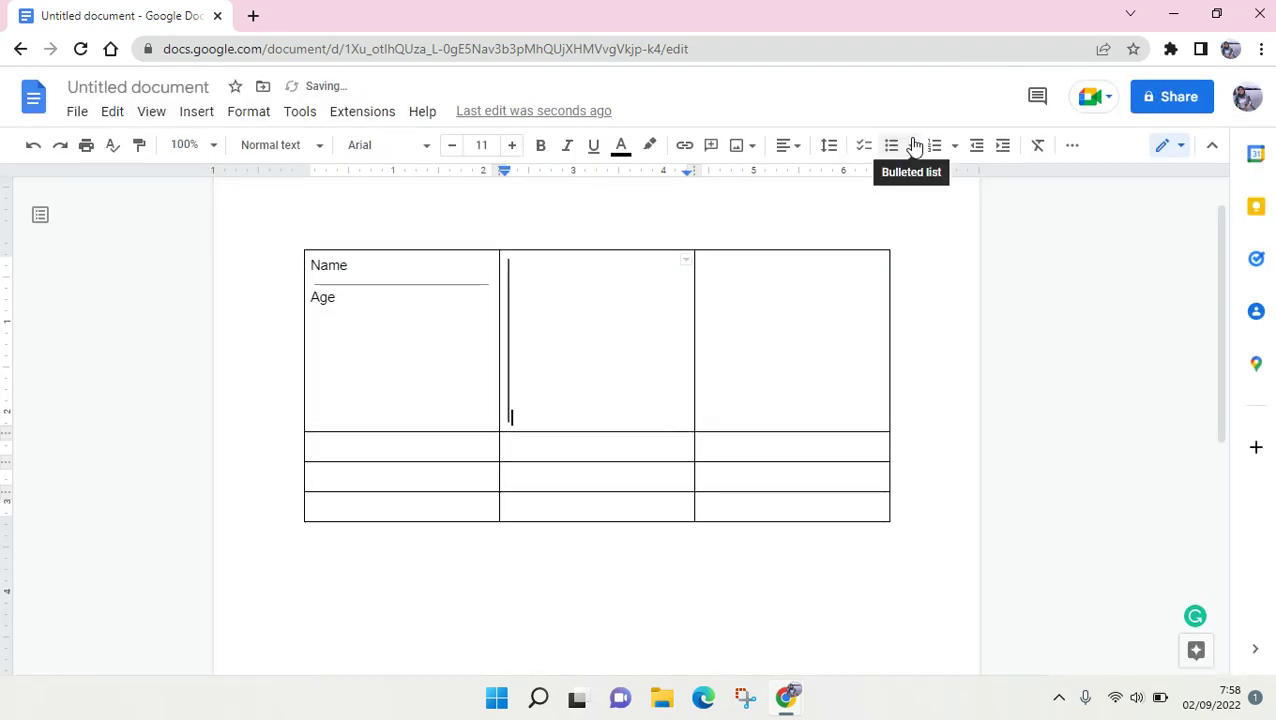
# Move the vertical line drawing below the table and back into the middle cell of the top row.
pyautogui.click(508, 314)
pyautogui.click(533, 316)
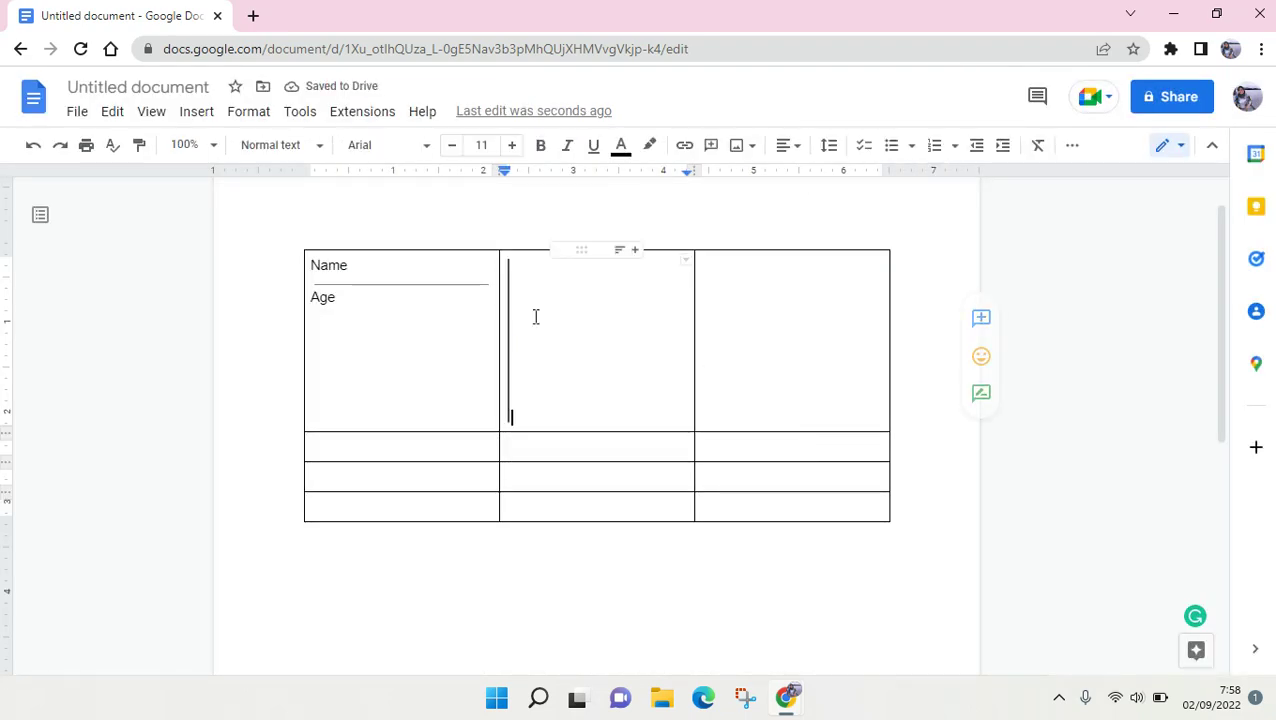
pyautogui.click(508, 314)
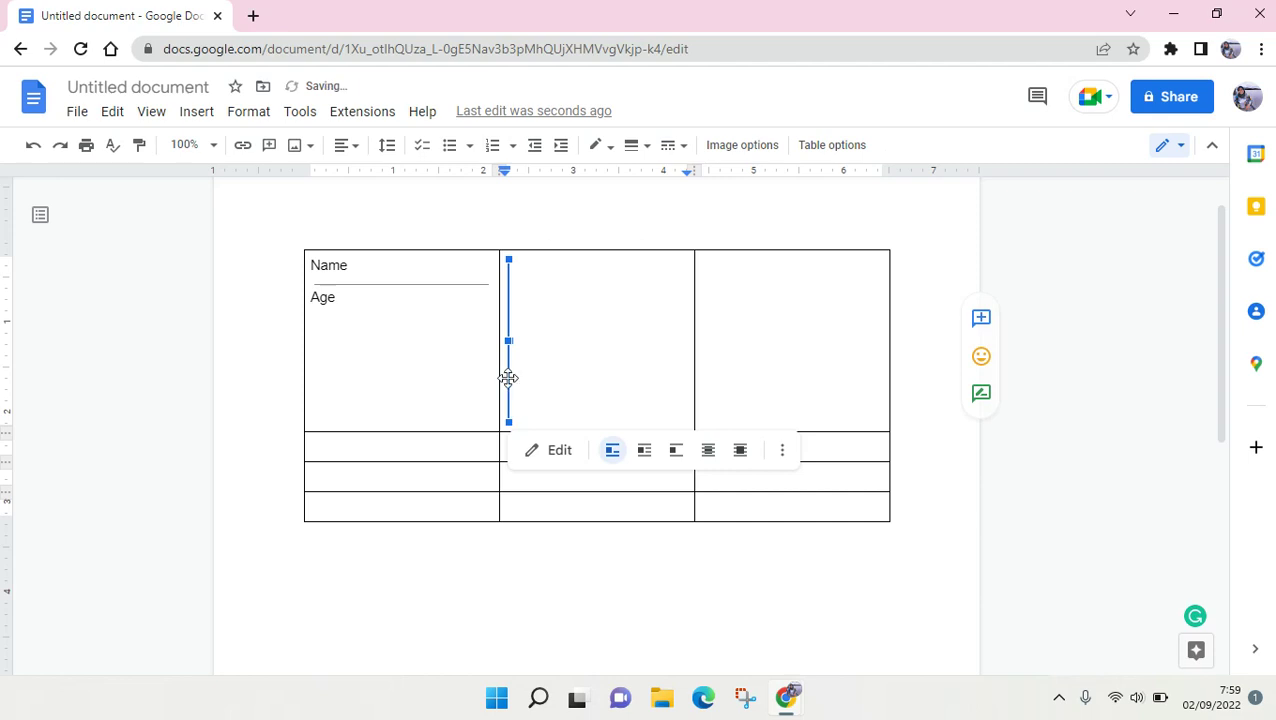
pyautogui.click(557, 378)
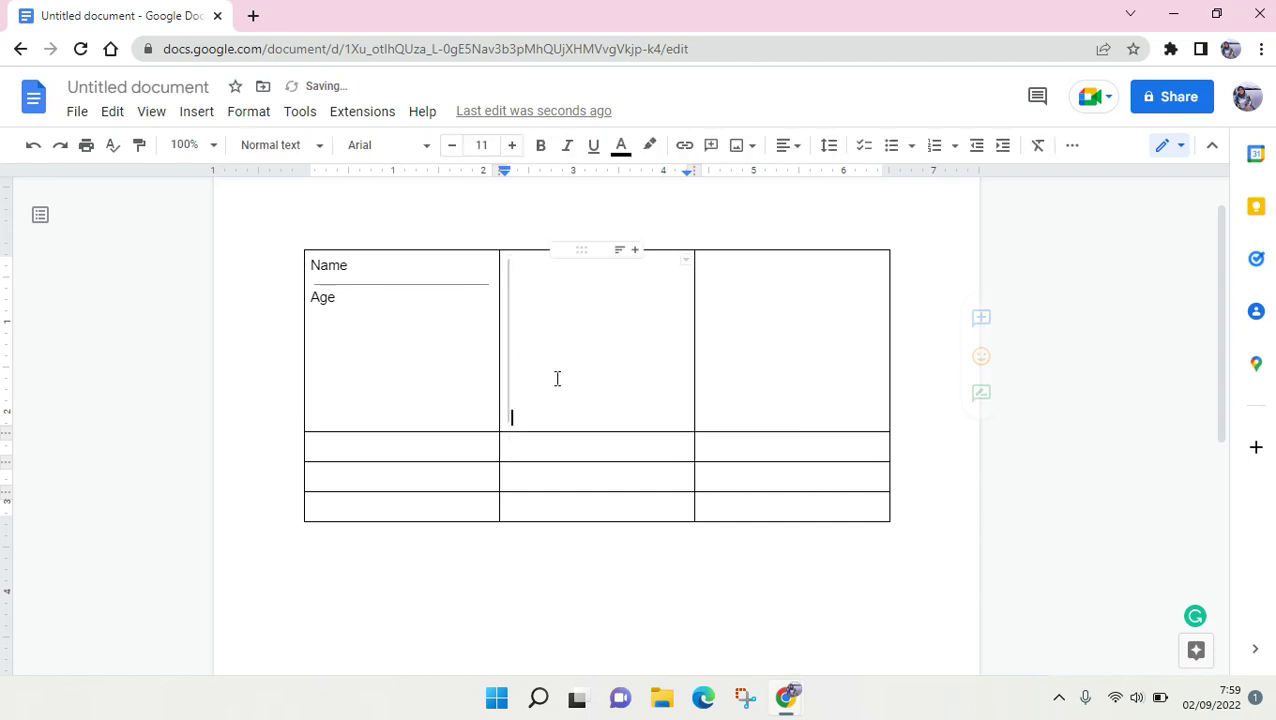
pyautogui.click(510, 339)
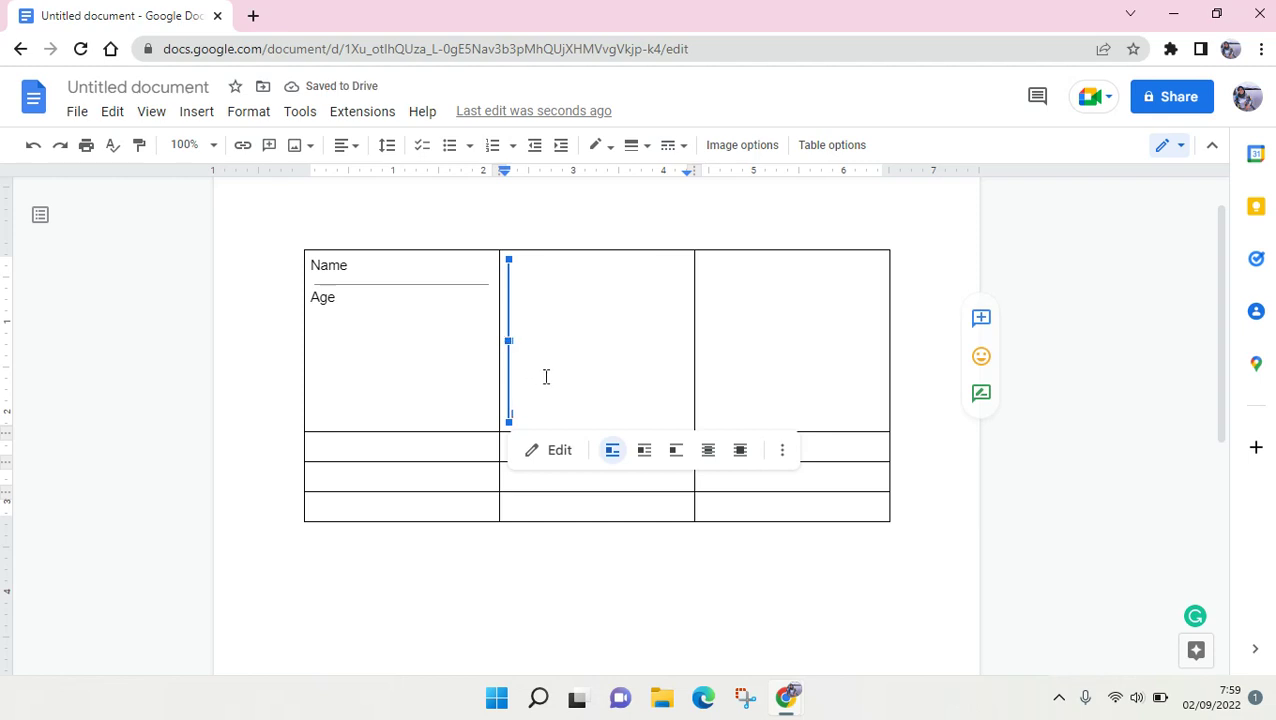
pyautogui.moveTo(510, 313); pyautogui.dragTo(405, 564)
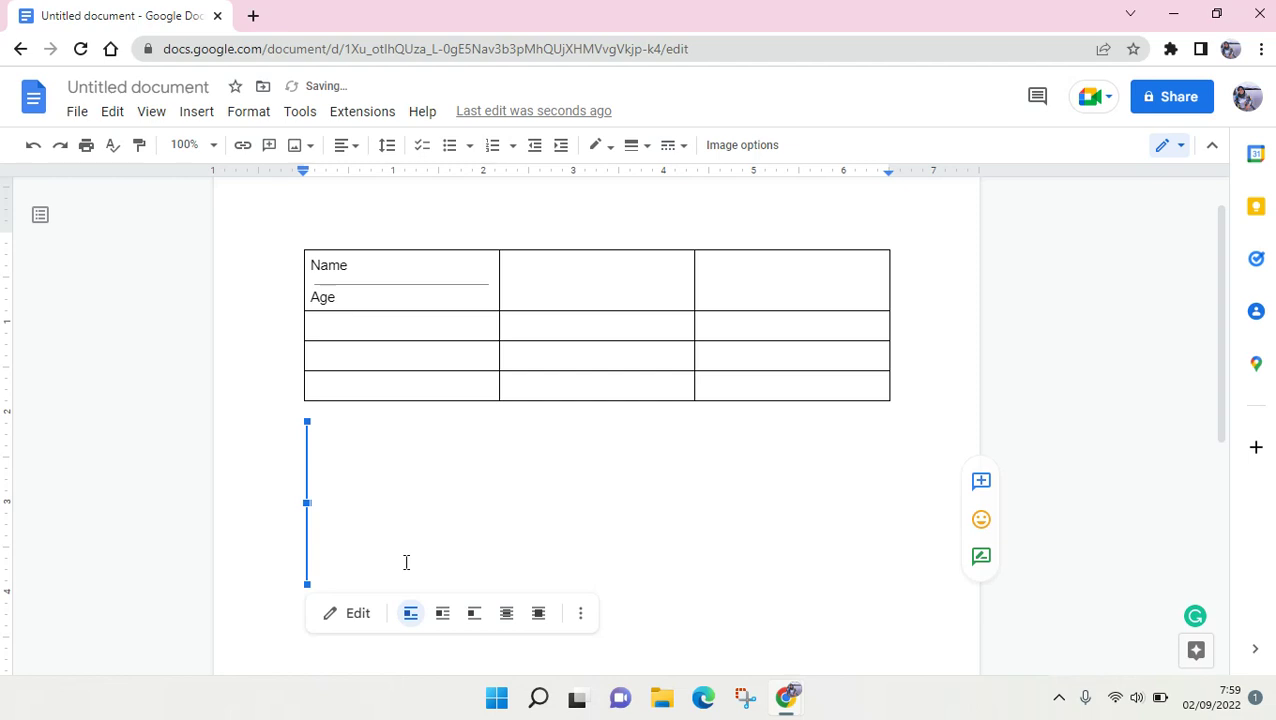
pyautogui.click(507, 498)
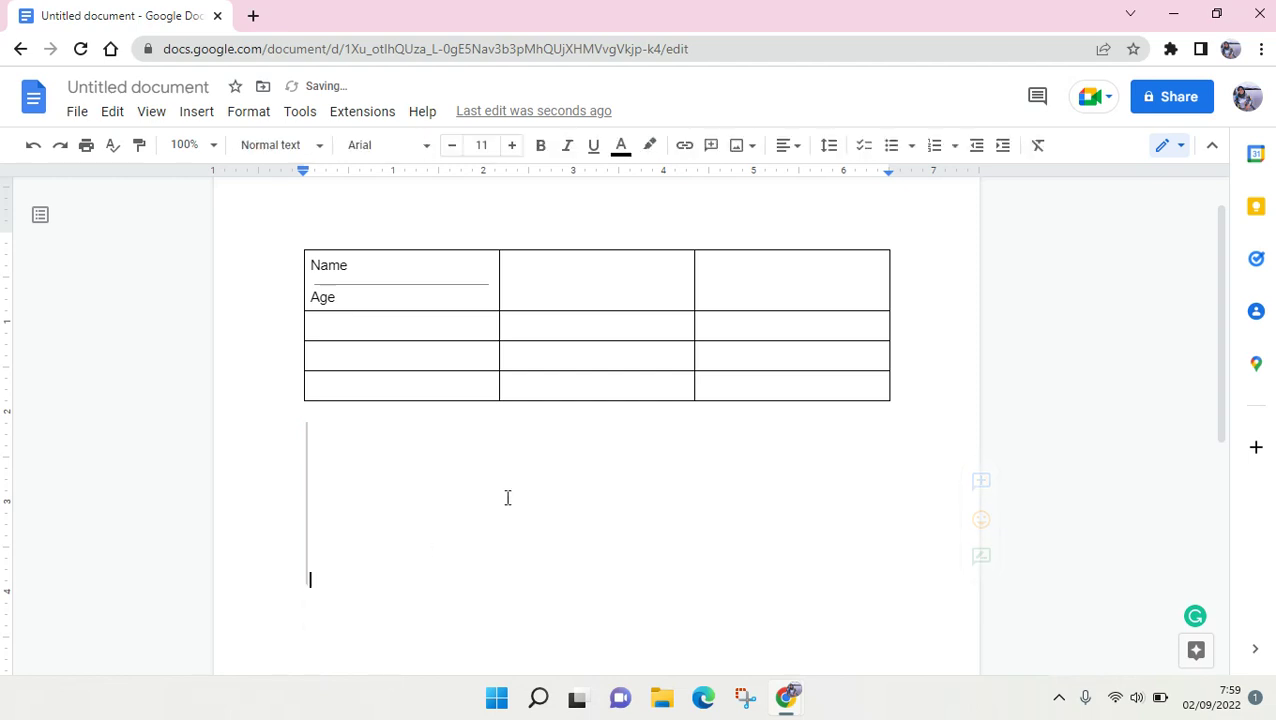
pyautogui.click(306, 486)
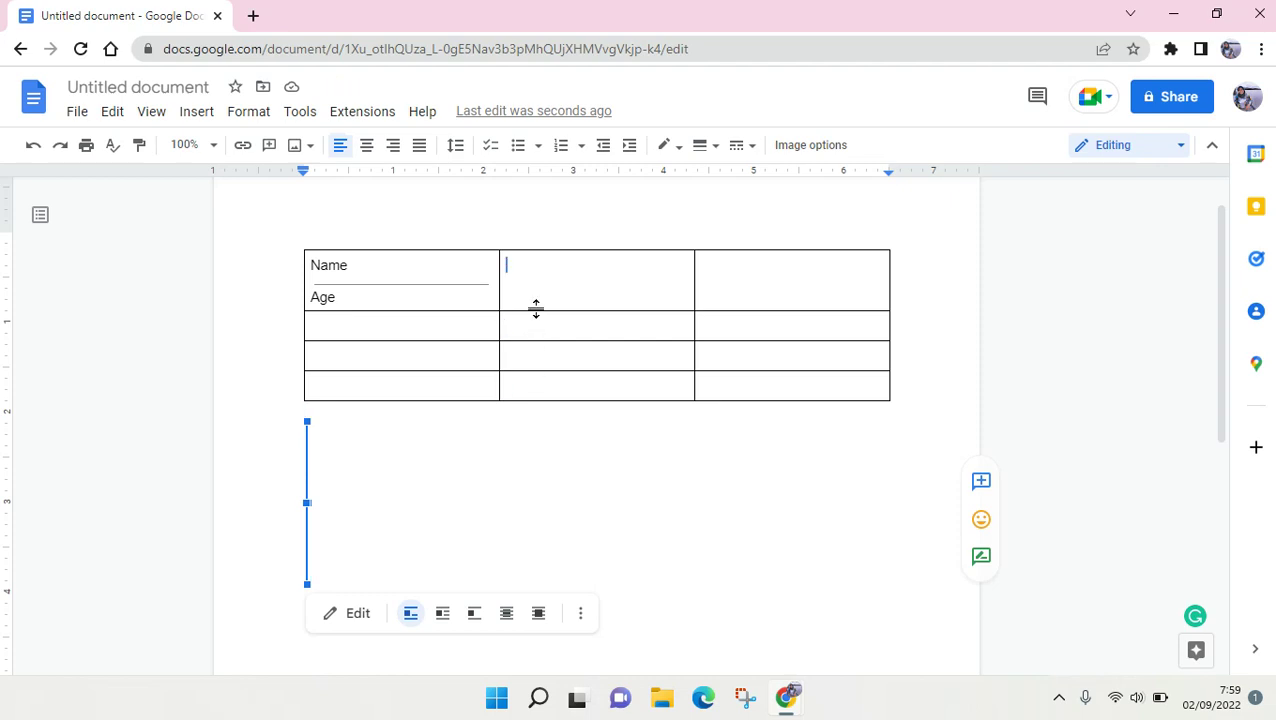
pyautogui.moveTo(536, 309); pyautogui.dragTo(545, 315)
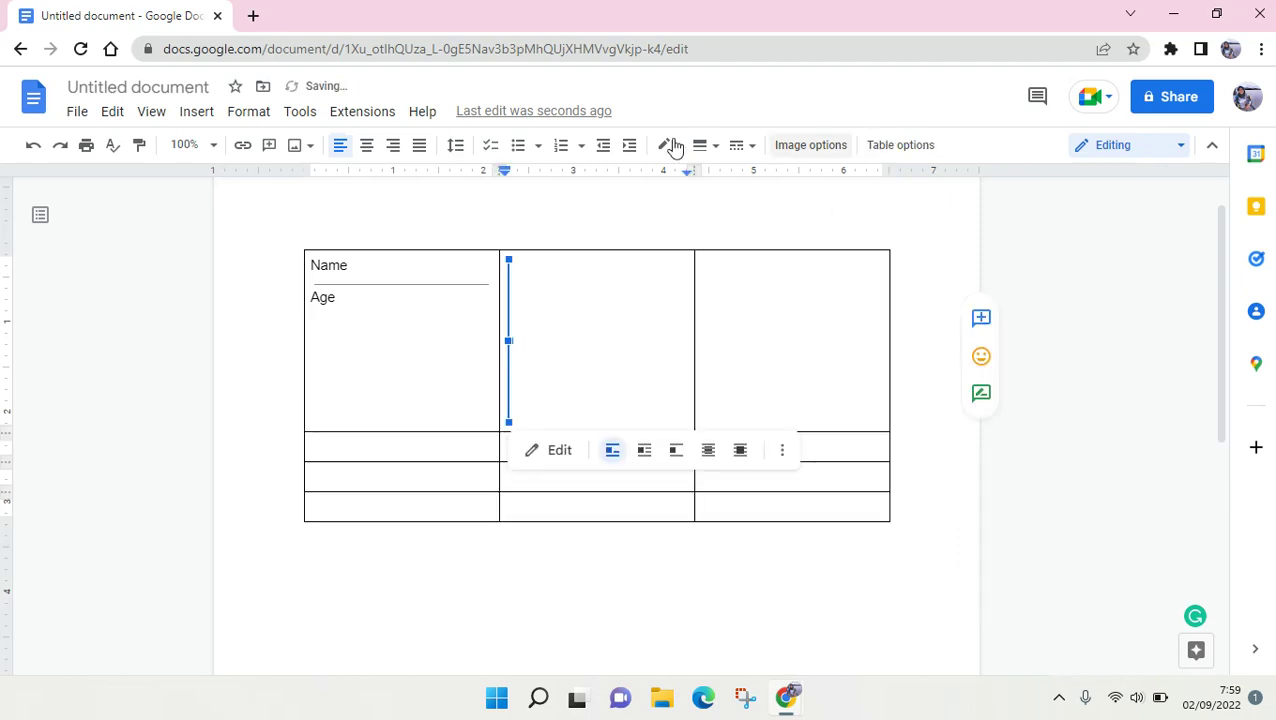
# Try center, right and left alignment on the vertical line drawing, finishing with it centered in its cell.
pyautogui.click(368, 146)
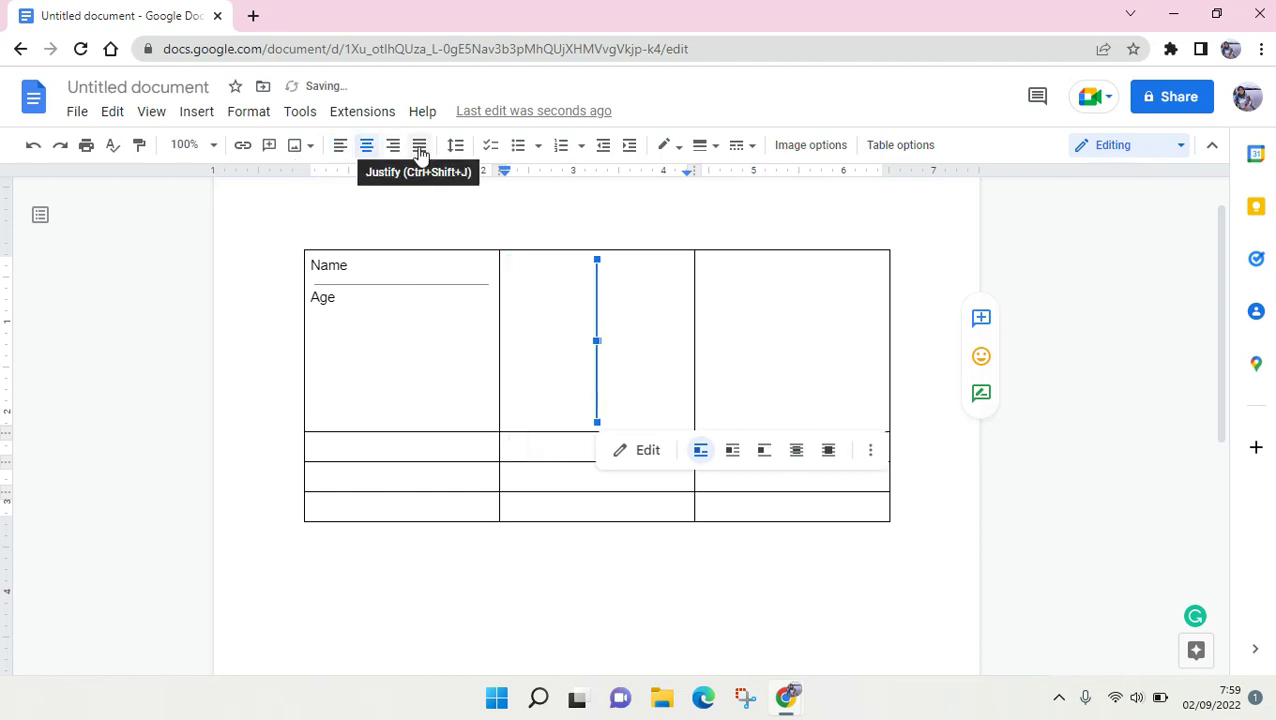
pyautogui.click(393, 148)
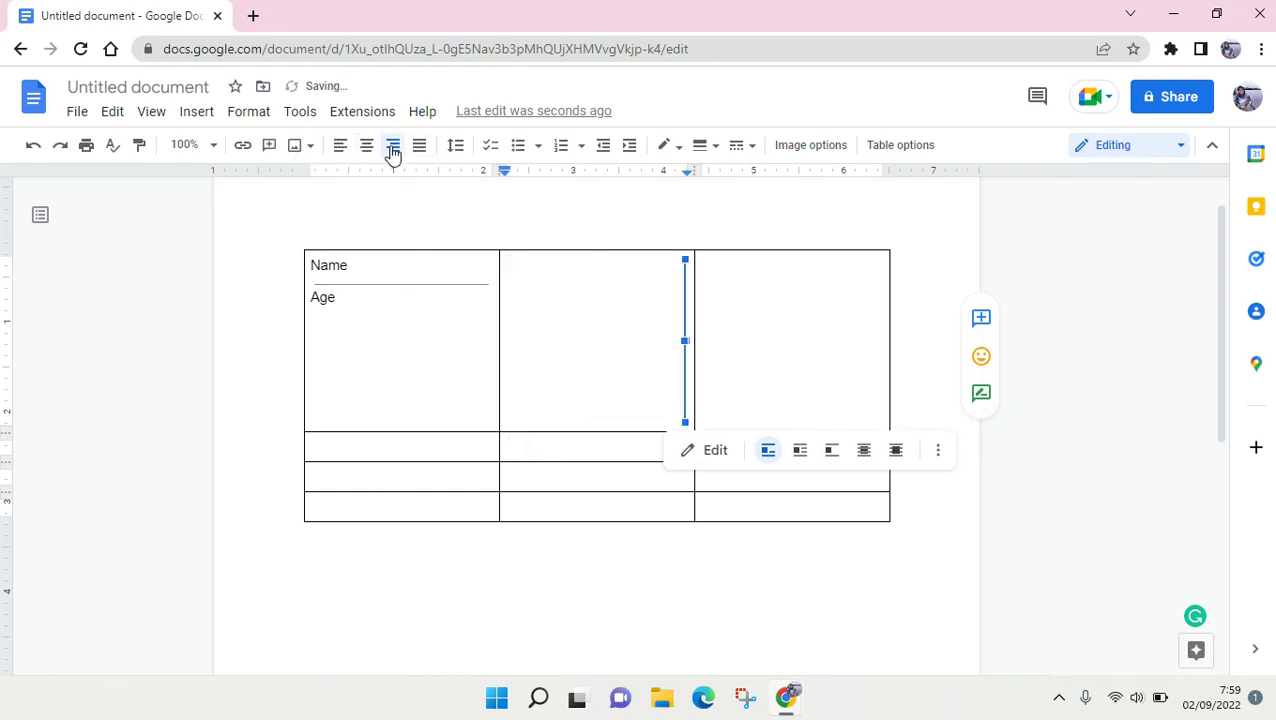
pyautogui.click(340, 146)
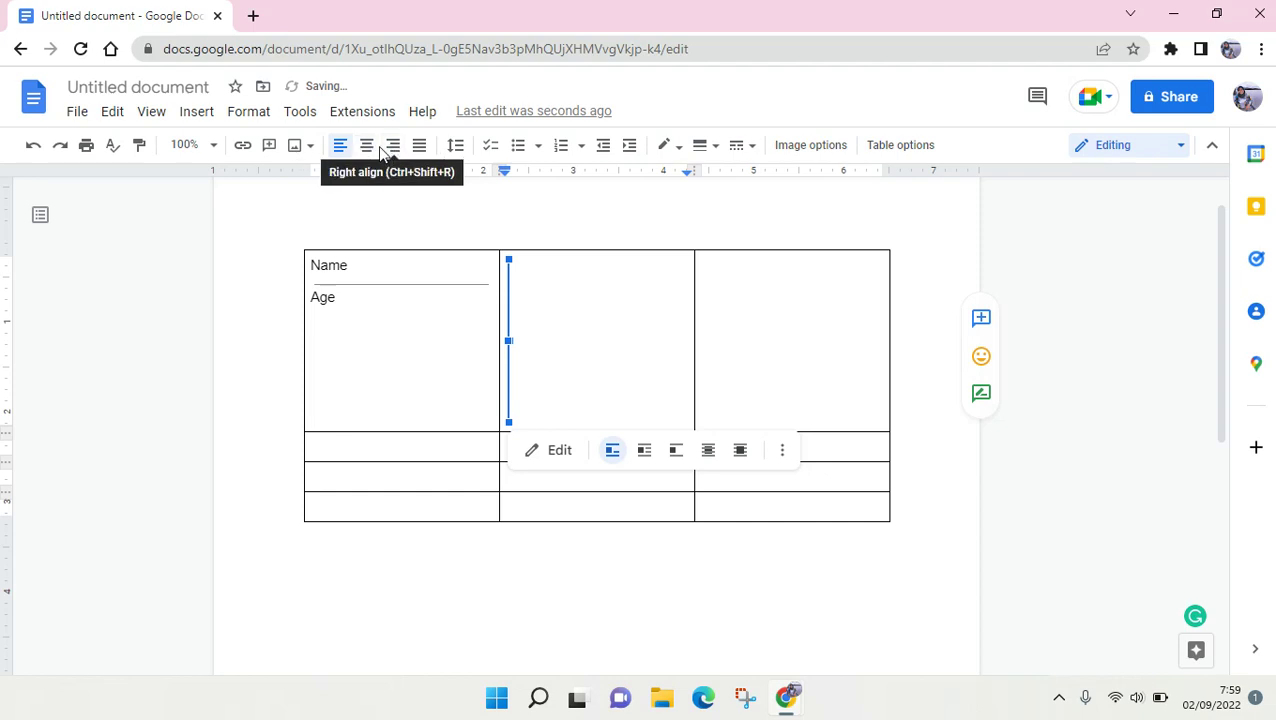
pyautogui.click(373, 146)
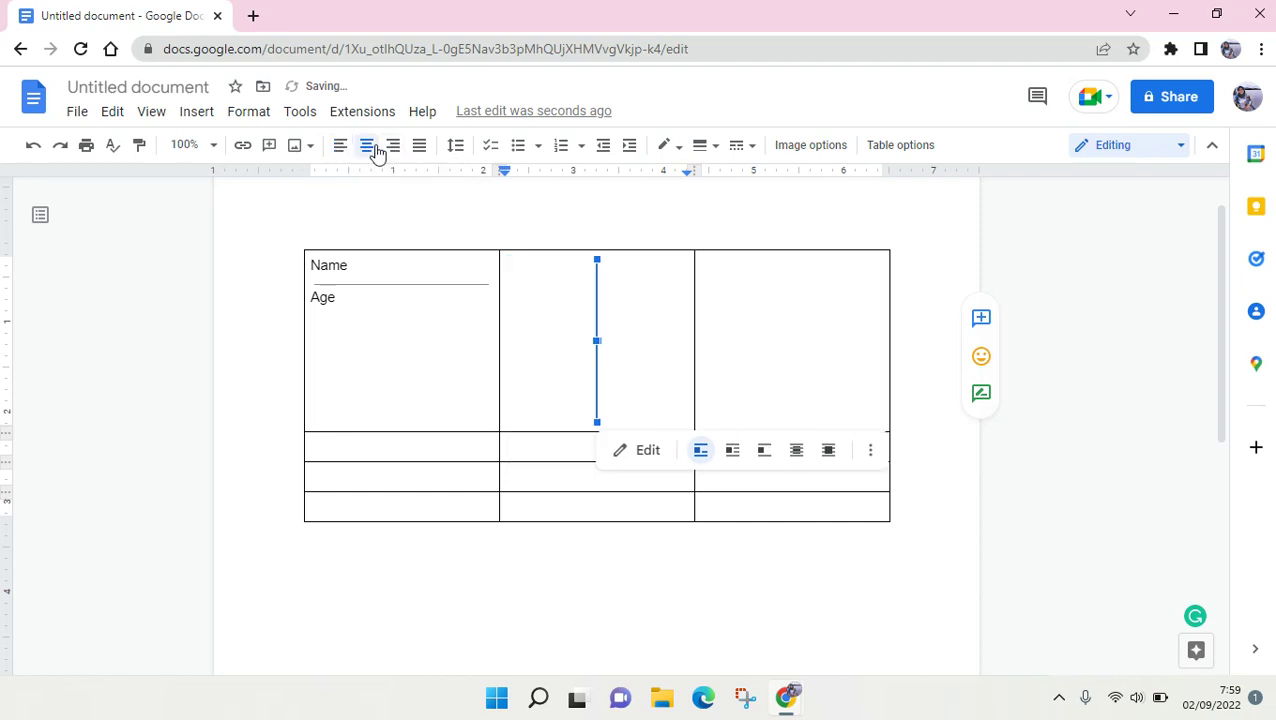
# Insert a new drawing with a rising diagonal line about 2.5 in wide and 1.2 in high into the top row's last cell.
pyautogui.click(778, 361)
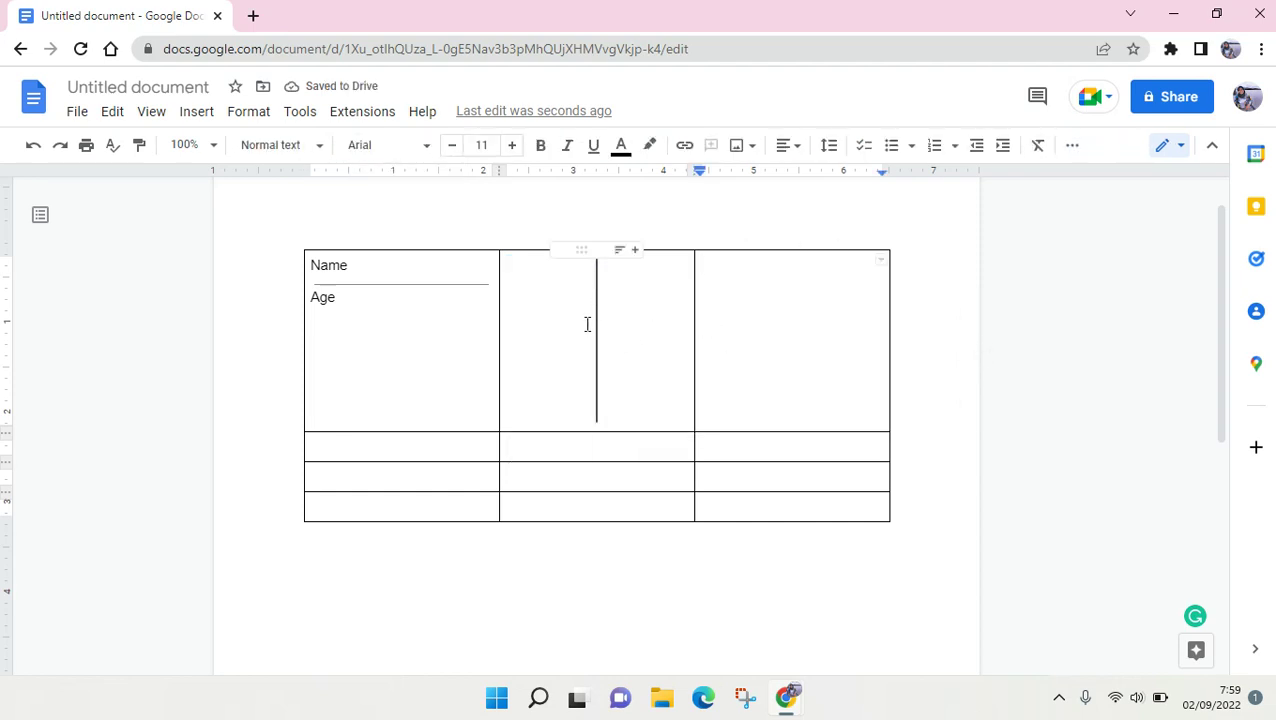
pyautogui.click(199, 112)
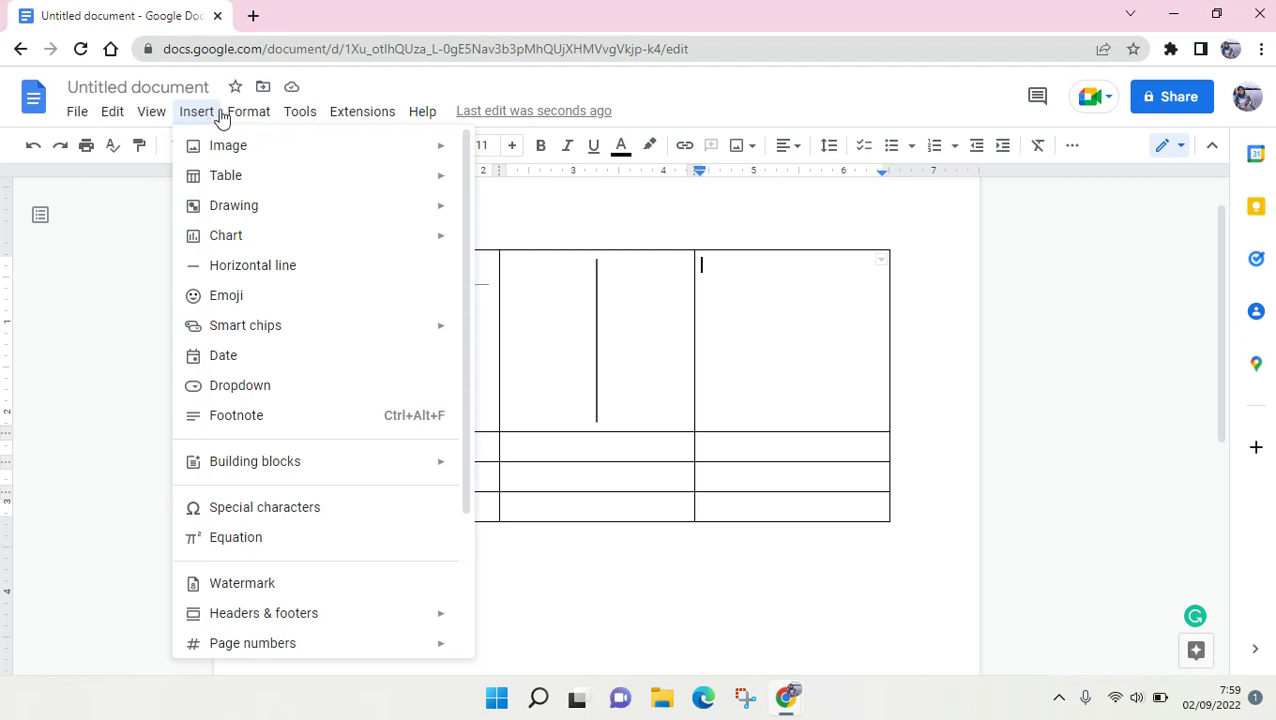
pyautogui.moveTo(248, 111)
pyautogui.moveTo(203, 126)
pyautogui.moveTo(228, 205)
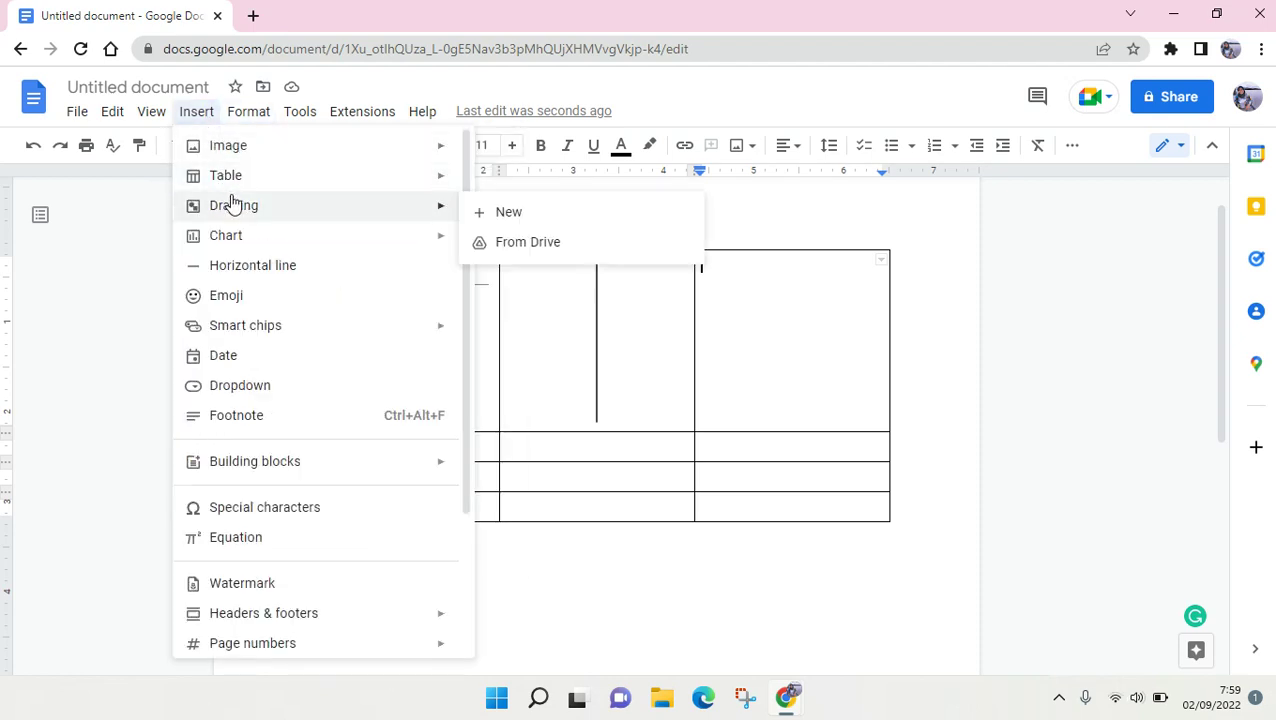
pyautogui.click(566, 216)
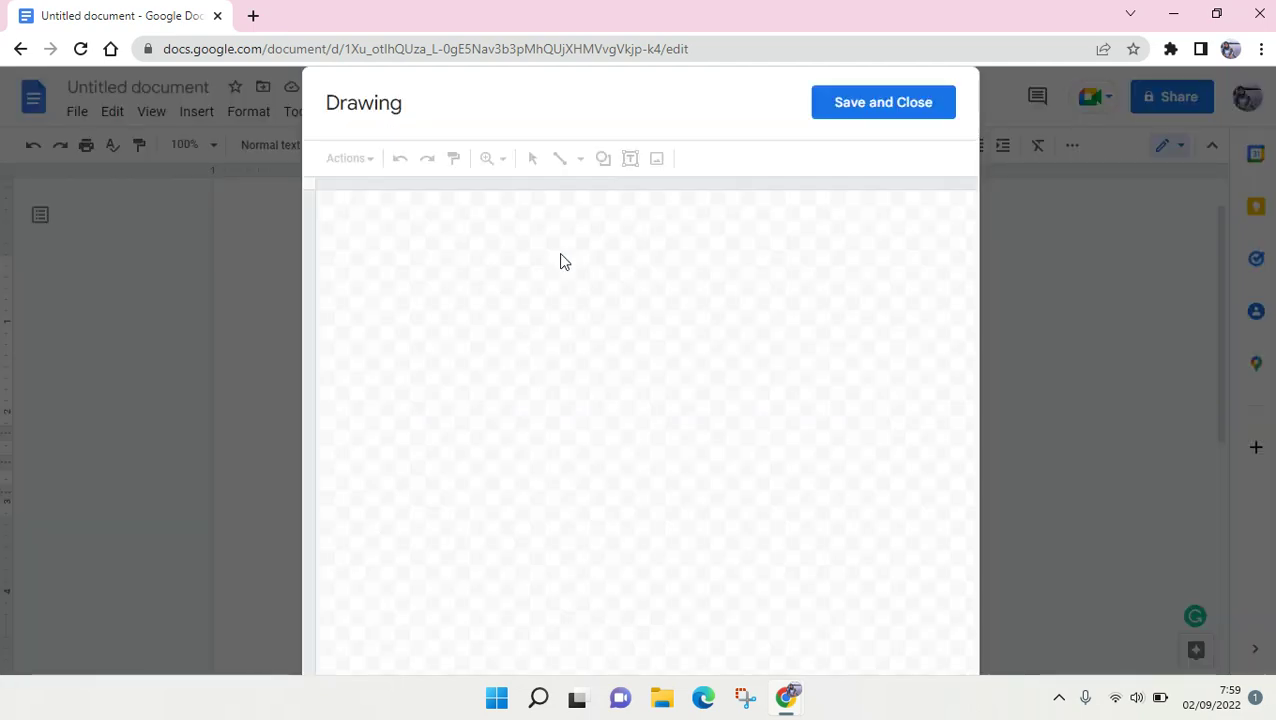
pyautogui.click(561, 160)
pyautogui.moveTo(417, 393)
pyautogui.mouseDown()
pyautogui.moveTo(570, 336)
pyautogui.moveTo(612, 287)
pyautogui.moveTo(450, 242)
pyautogui.moveTo(621, 276)
pyautogui.moveTo(606, 279)
pyautogui.moveTo(601, 251)
pyautogui.moveTo(601, 276)
pyautogui.moveTo(615, 271)
pyautogui.moveTo(601, 259)
pyautogui.moveTo(601, 279)
pyautogui.moveTo(635, 290)
pyautogui.mouseUp()
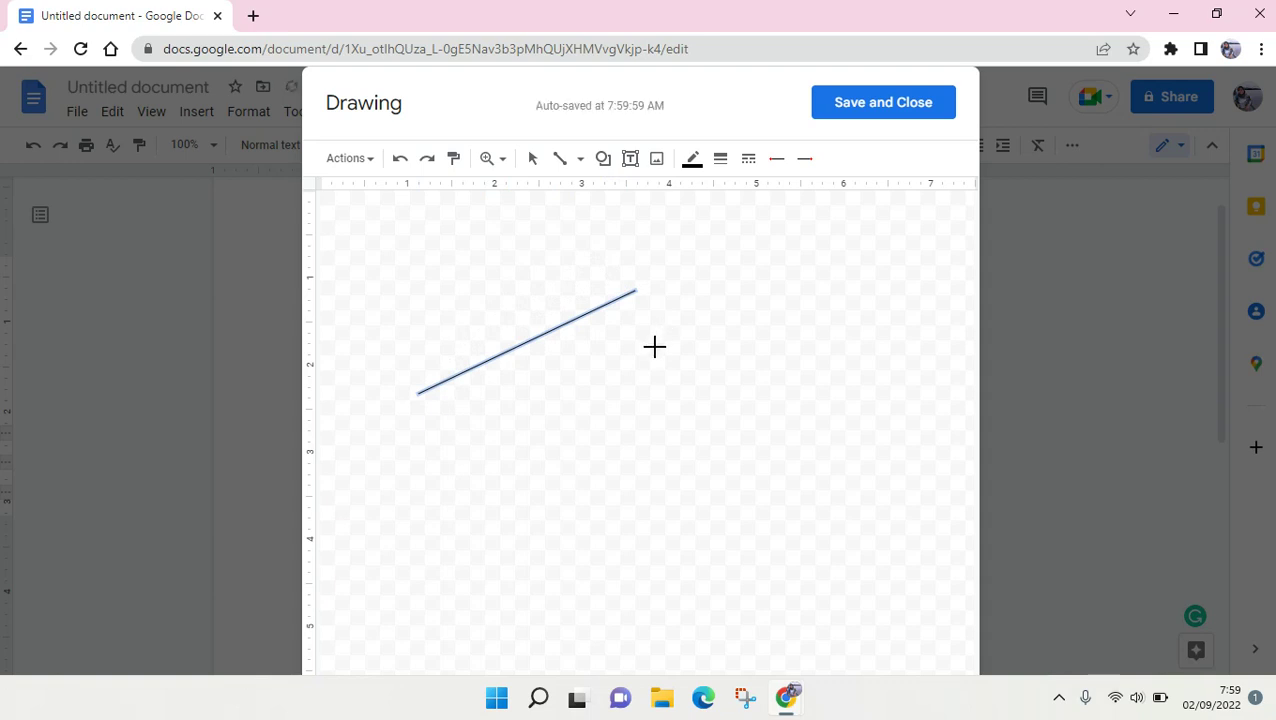
pyautogui.click(820, 104)
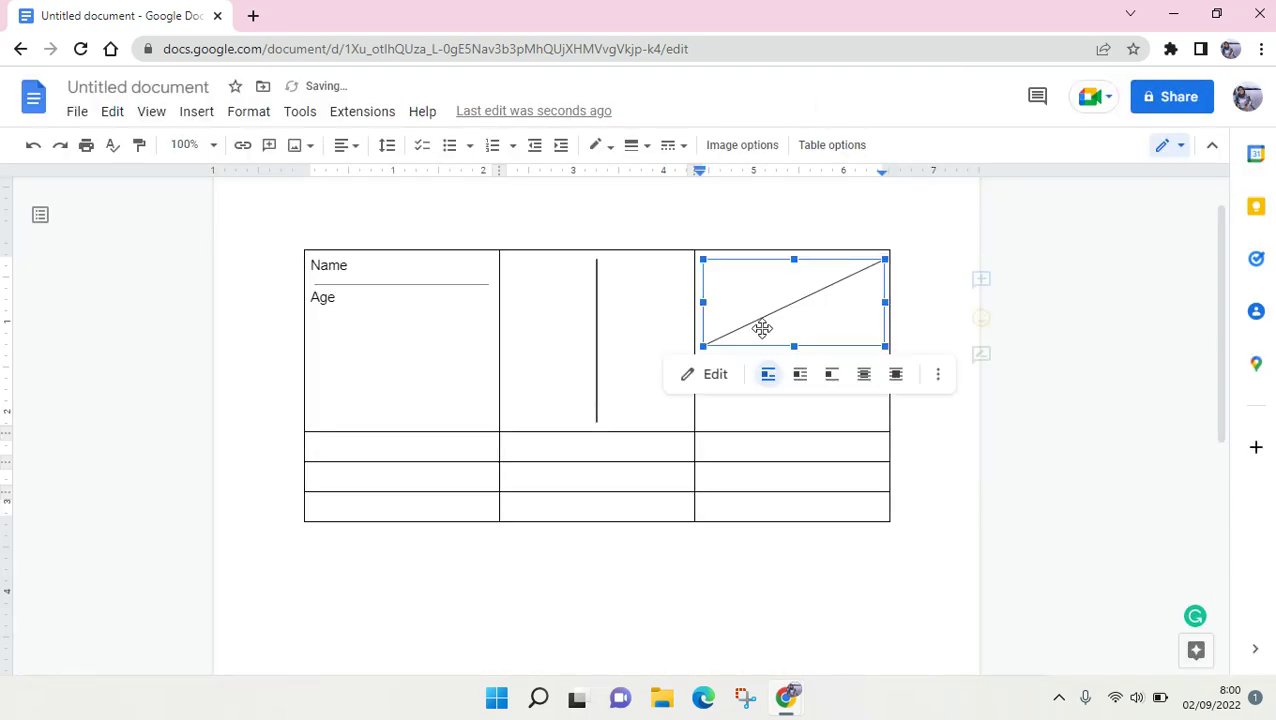
# Stretch the diagonal line drawing downward to fill the full height of its cell, then deselect it.
pyautogui.click(760, 328)
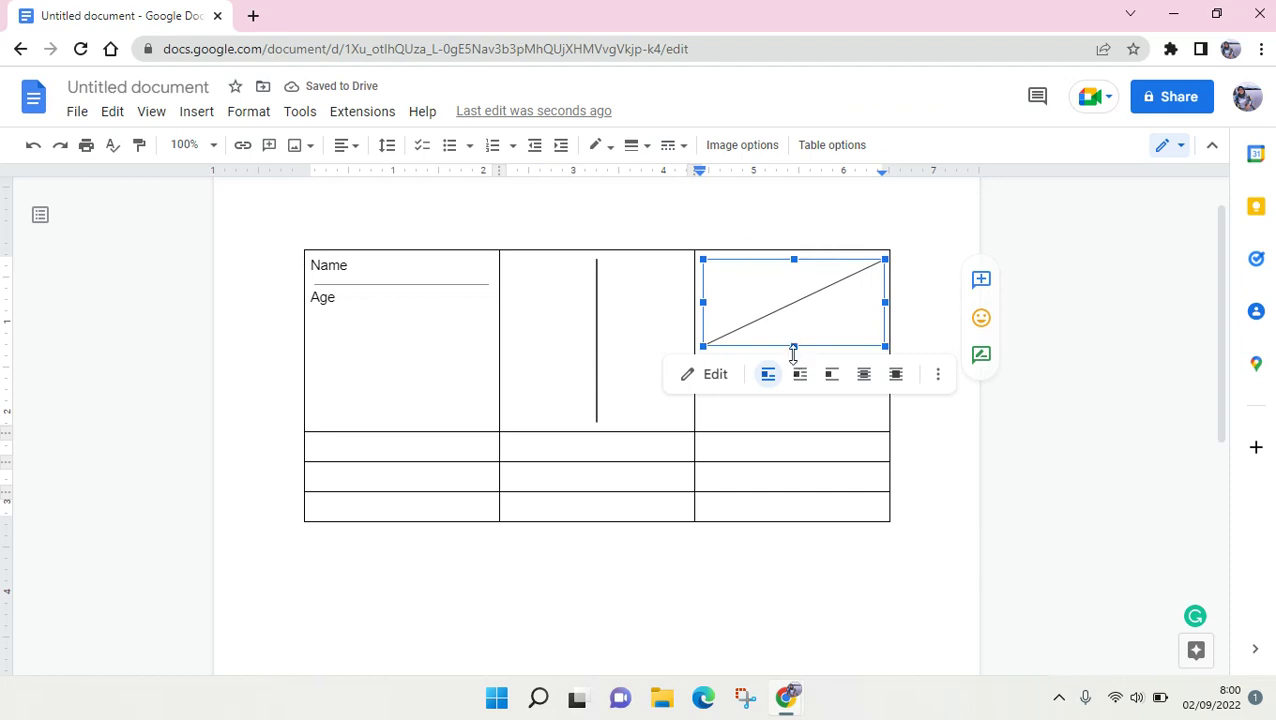
pyautogui.moveTo(793, 347); pyautogui.dragTo(784, 423)
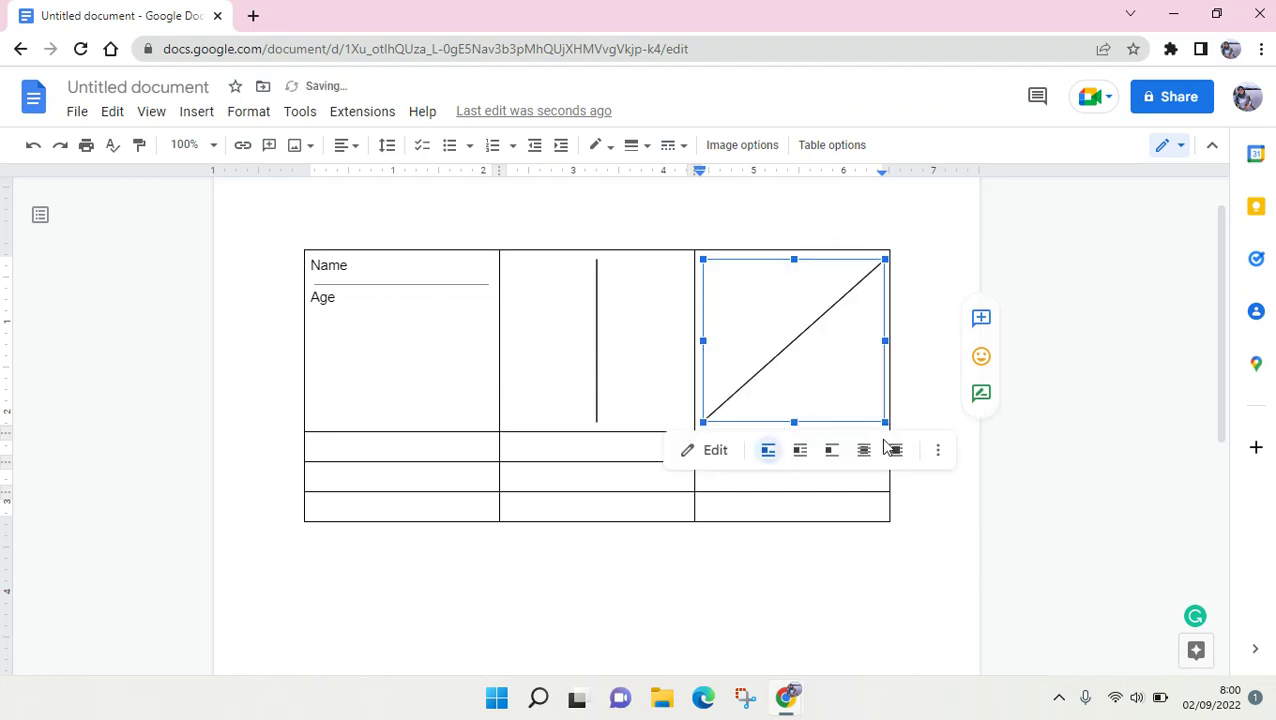
pyautogui.click(806, 502)
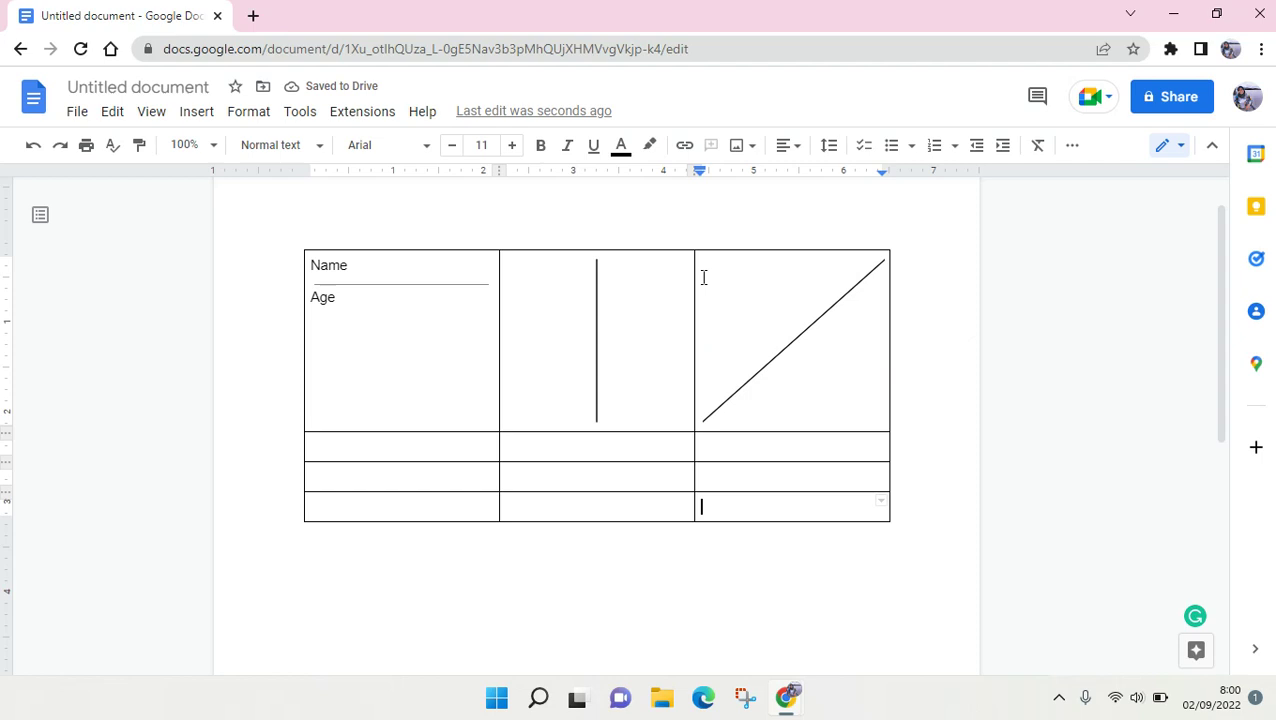
pyautogui.click(775, 333)
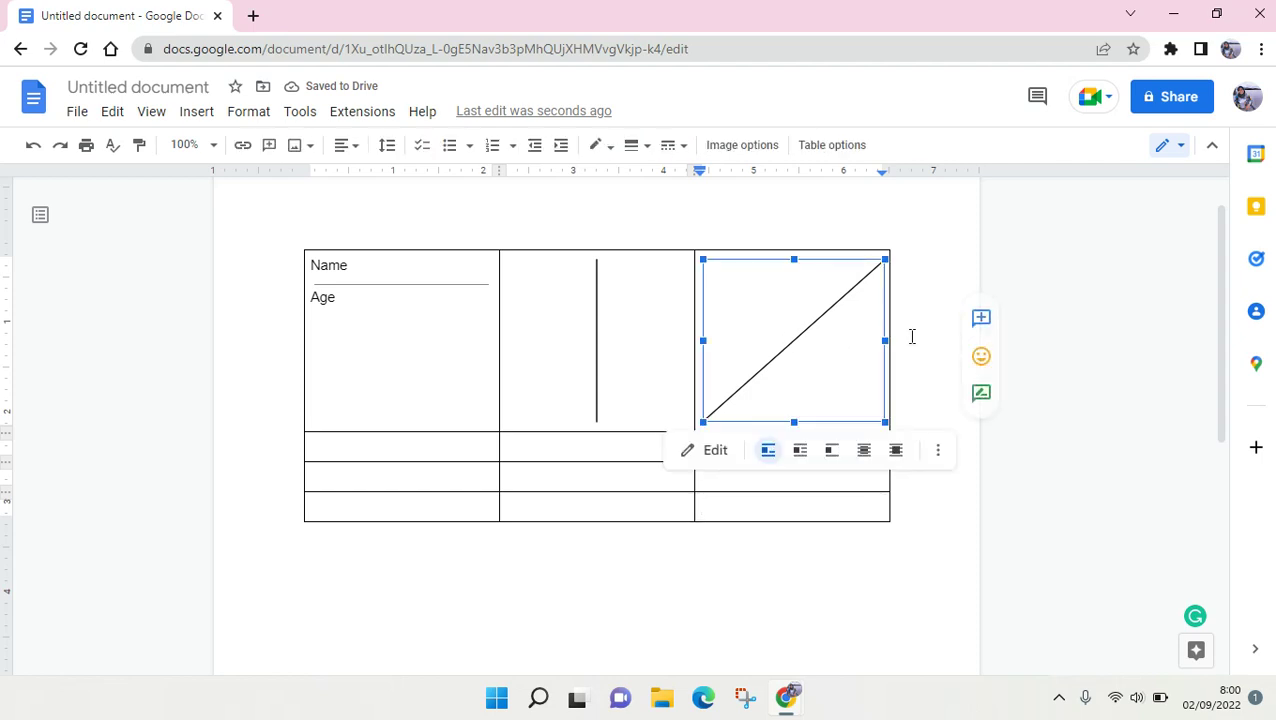
pyautogui.click(912, 336)
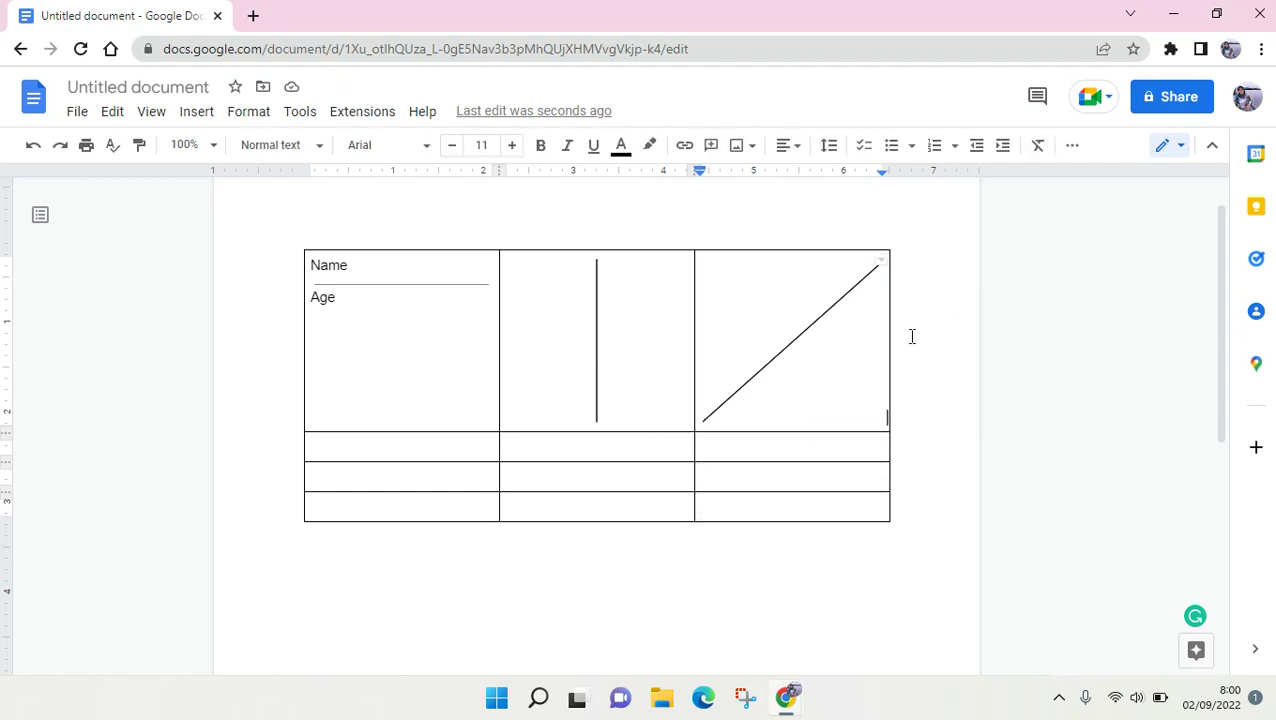